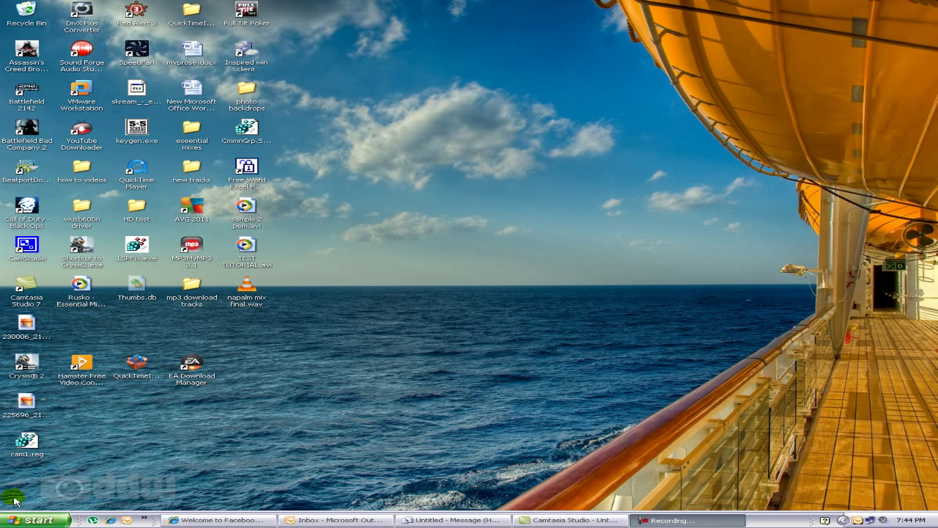
# Open Network Connections from the Control Panel after switching the Control Panel to Classic View
pyautogui.click(39, 520)
pyautogui.click(189, 325)
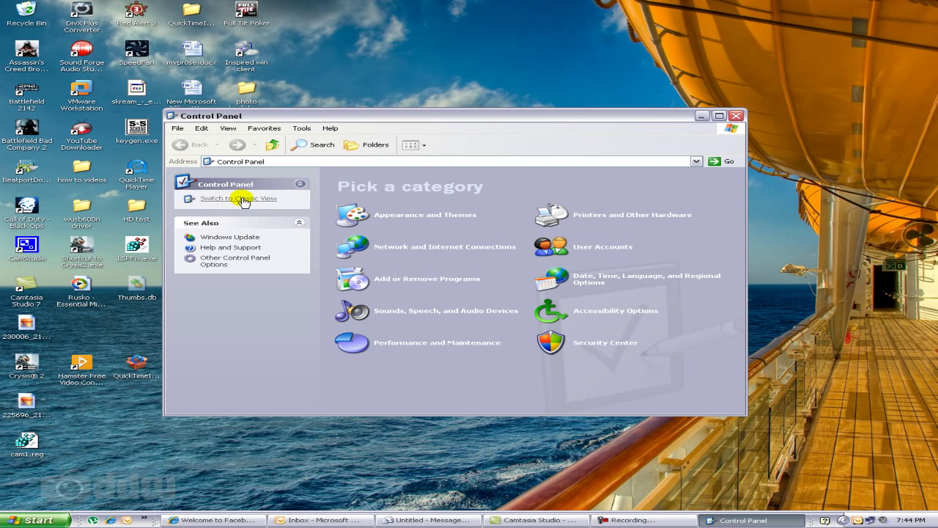
pyautogui.click(244, 199)
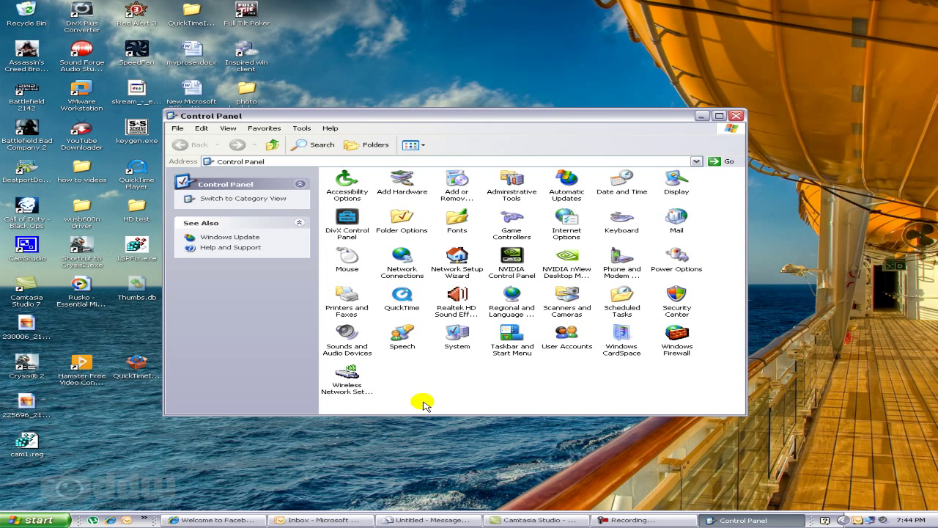
pyautogui.doubleClick(407, 255)
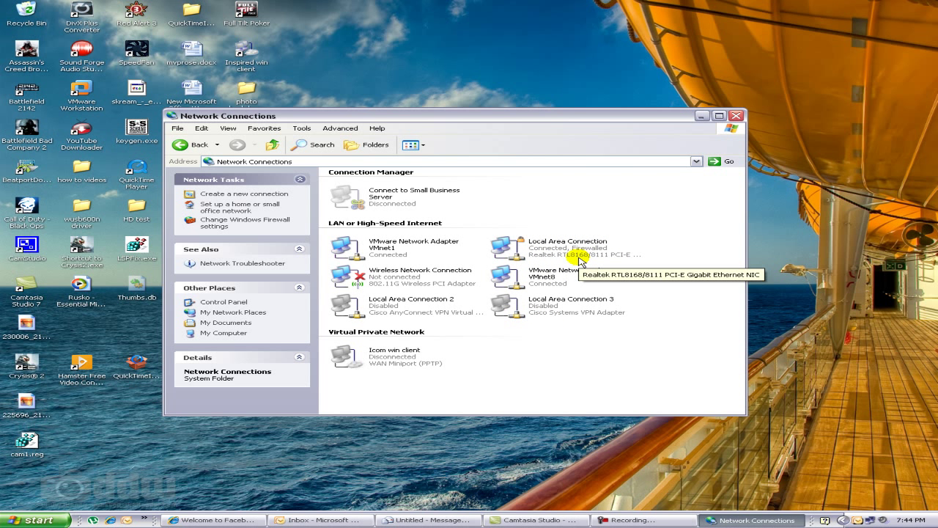
# View the Local Area Connection's IP address information and full connection details from its entry in Network Connections, and close the status windows
pyautogui.rightClick(558, 247)
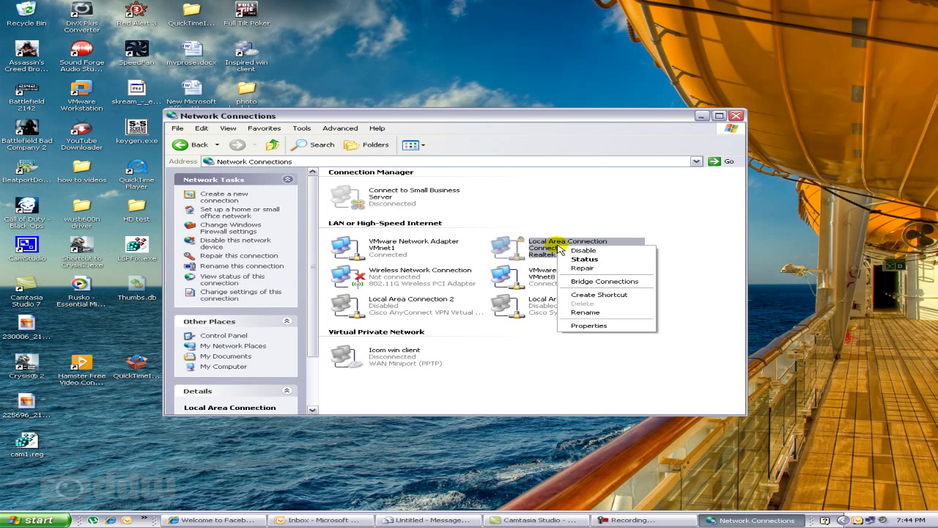
pyautogui.click(597, 263)
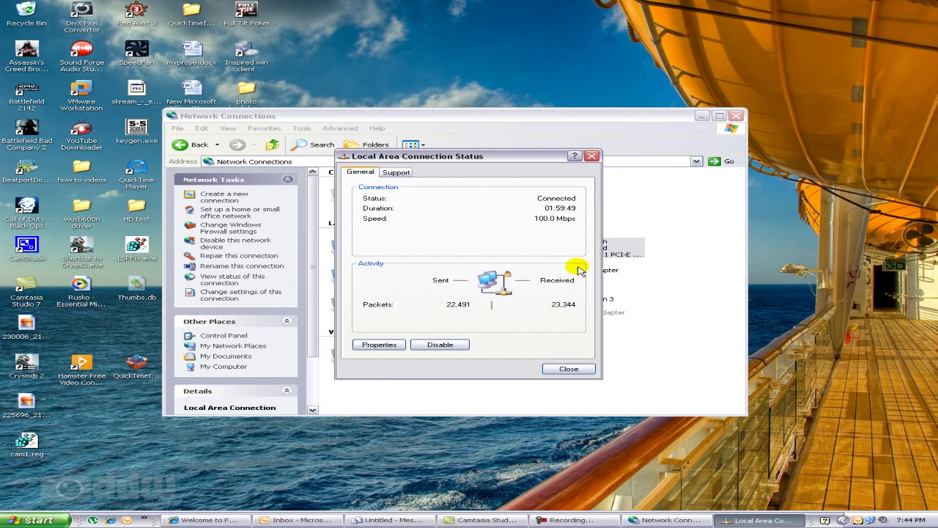
pyautogui.click(397, 172)
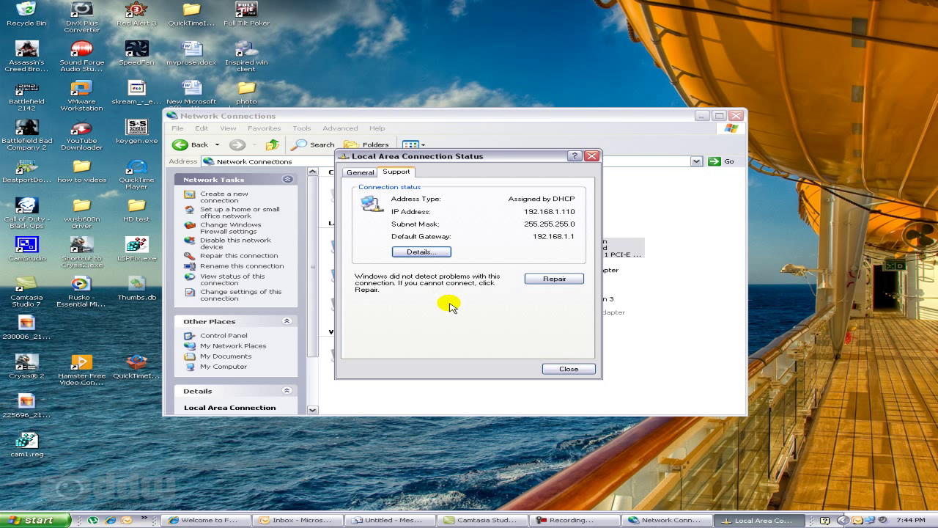
pyautogui.click(420, 251)
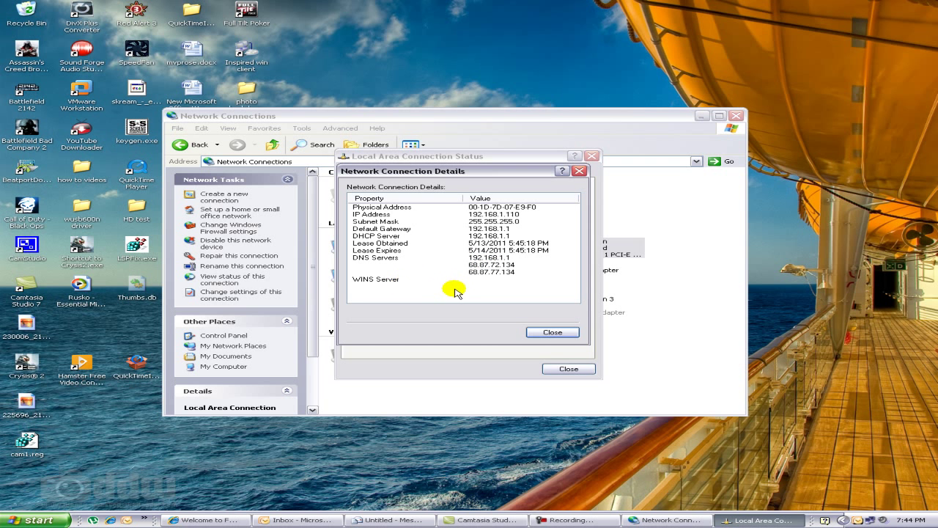
pyautogui.click(552, 333)
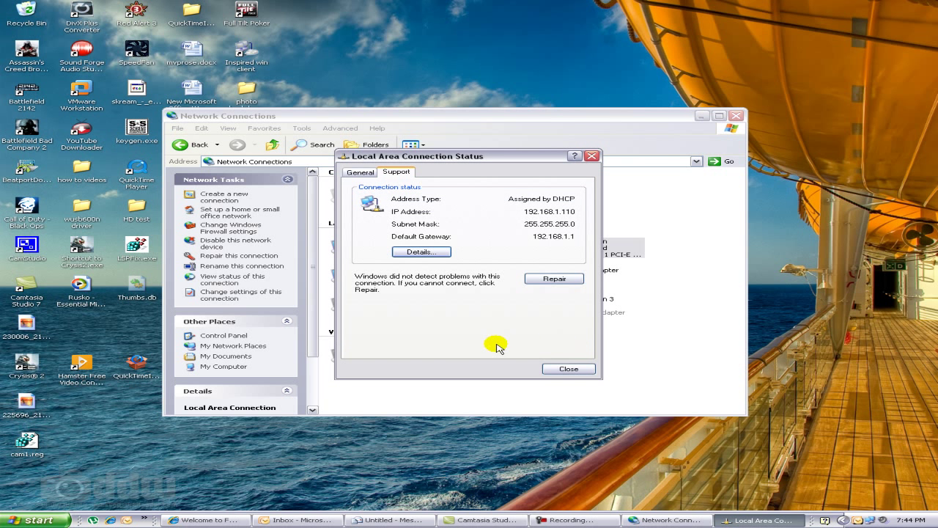
pyautogui.click(563, 370)
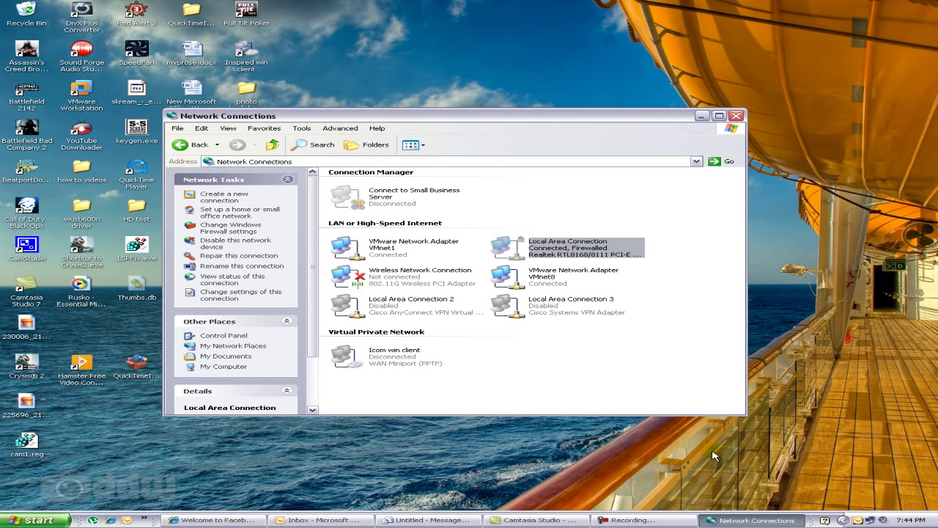
# View the Local Area Connection's status and network details starting from its notification area icon, and close the windows
pyautogui.rightClick(870, 520)
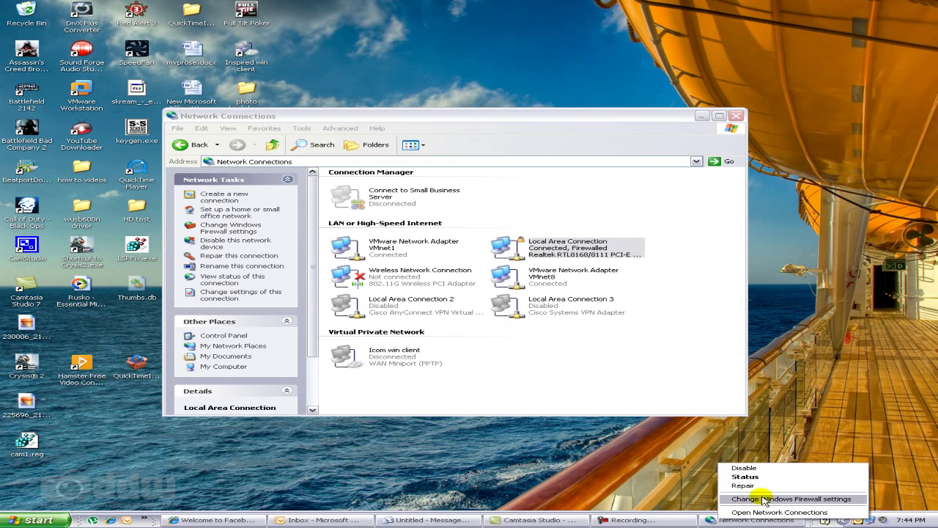
pyautogui.click(742, 478)
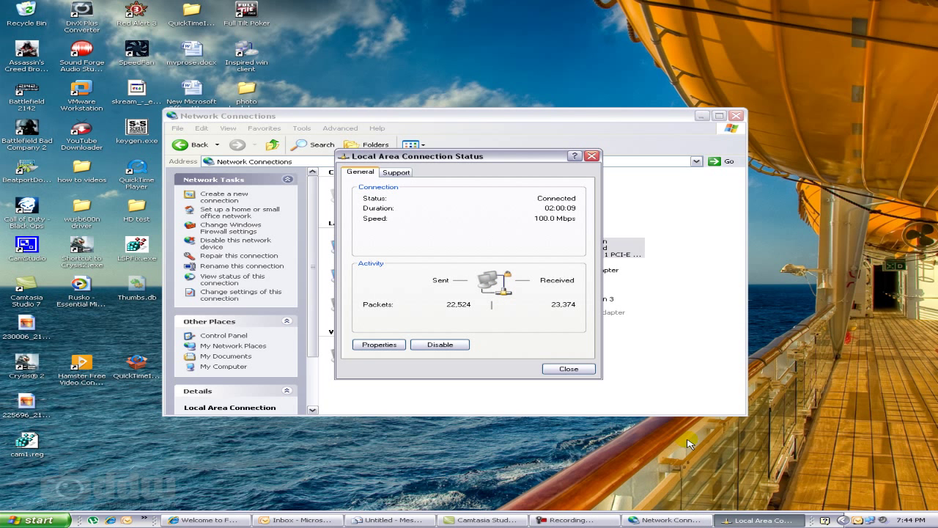
pyautogui.click(397, 173)
pyautogui.click(421, 252)
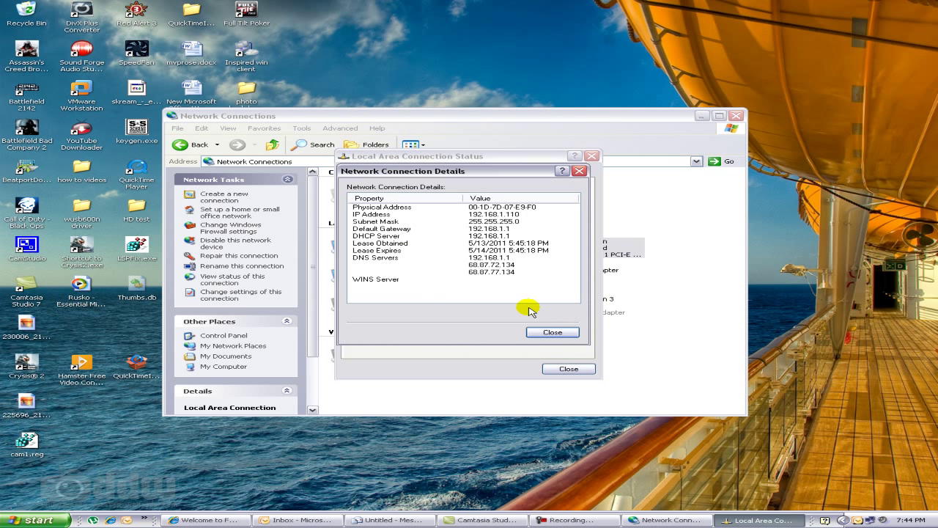
pyautogui.click(560, 327)
pyautogui.click(577, 368)
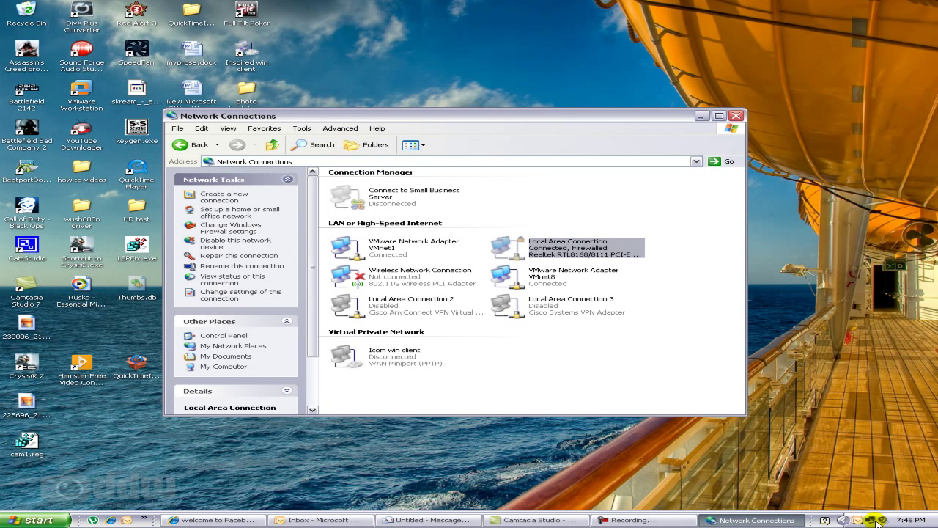
# Turn the Local Area Connection's "Show icon in notification area when connected" option off and back on, confirm, and close Network Connections
pyautogui.rightClick(546, 242)
pyautogui.click(598, 323)
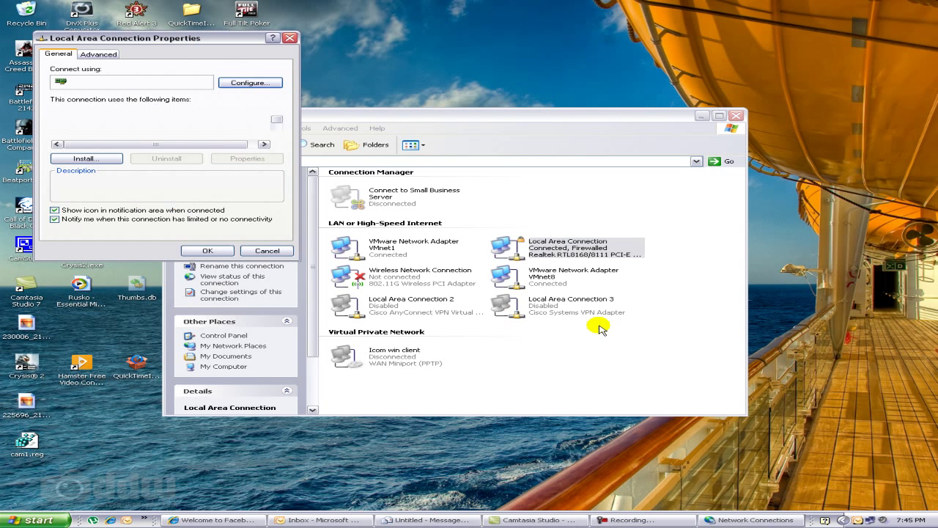
pyautogui.click(55, 211)
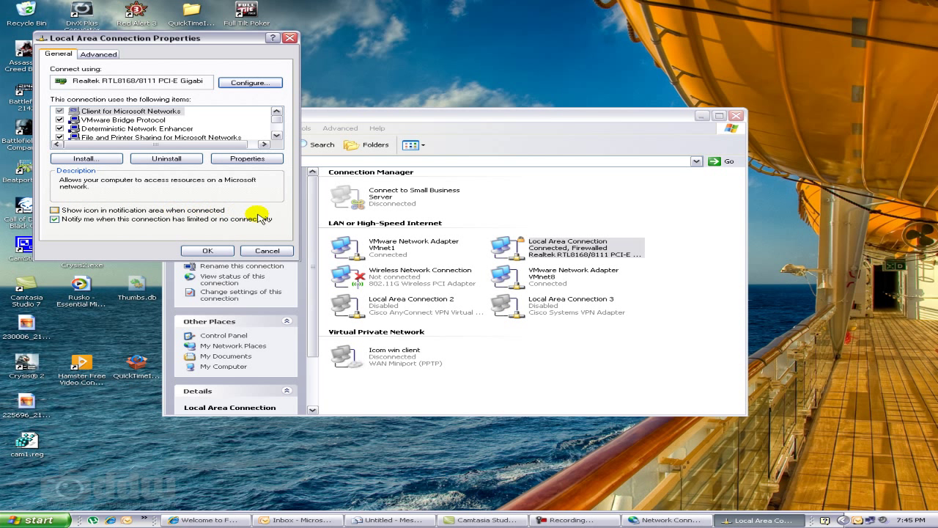
pyautogui.click(55, 210)
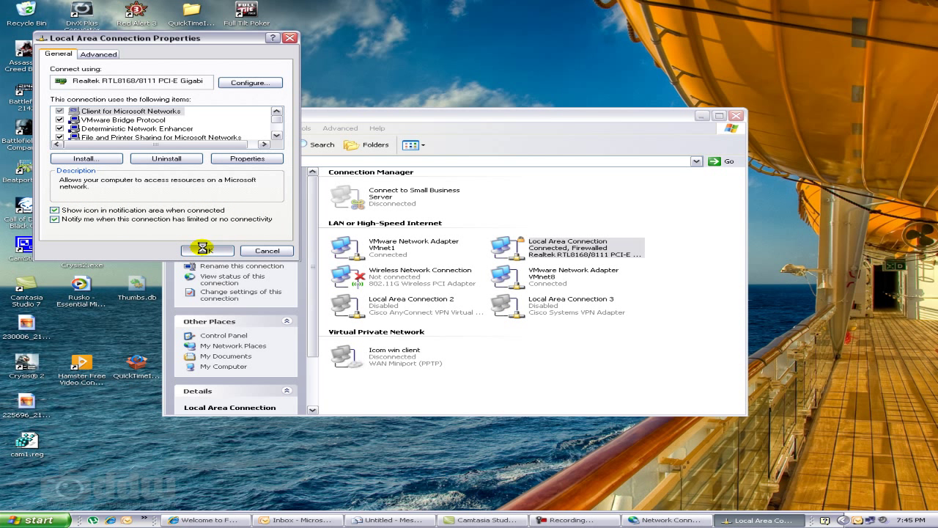
pyautogui.press('Return')
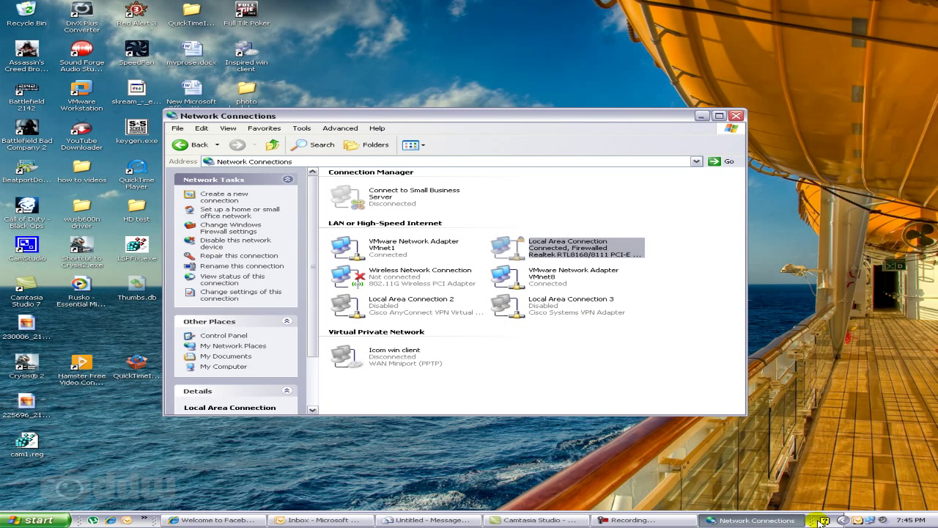
pyautogui.moveTo(870, 521)
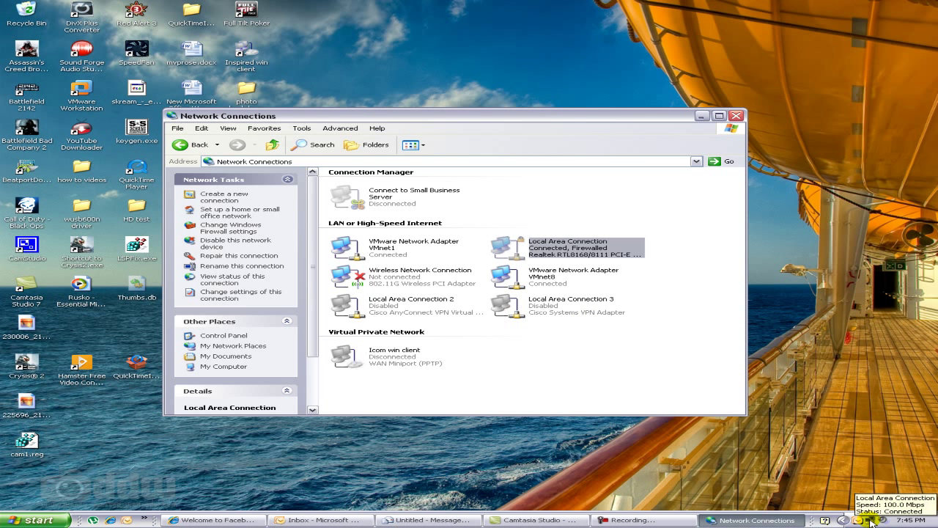
pyautogui.click(736, 116)
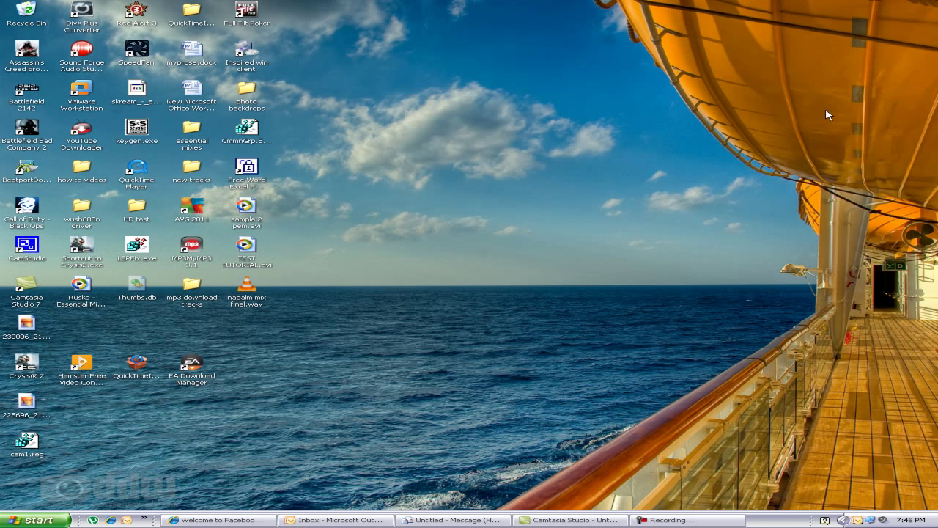
# Run cmd and examine the network adapters' addresses with ipconfig and ipconfig -all in a maximized window, and close it
pyautogui.click(13, 522)
pyautogui.click(176, 423)
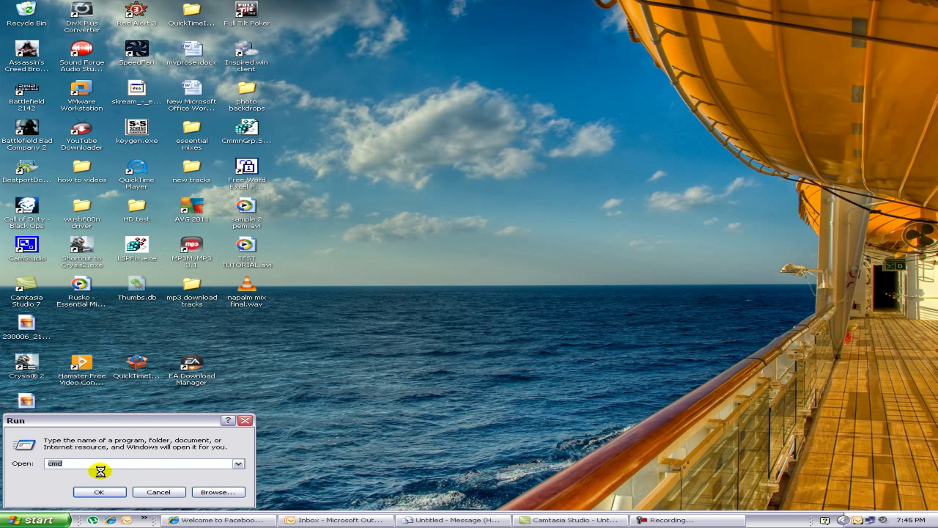
pyautogui.write('cmd')
pyautogui.press('Return')
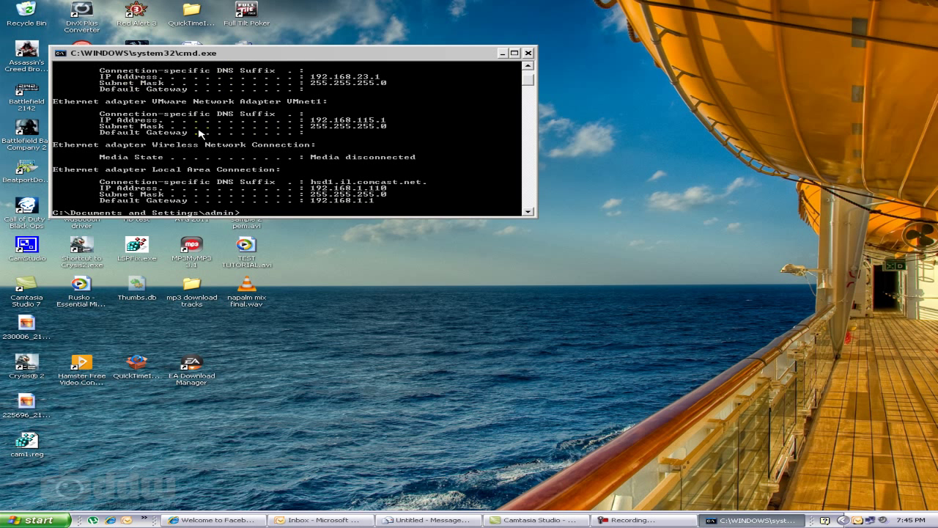
pyautogui.doubleClick(380, 57)
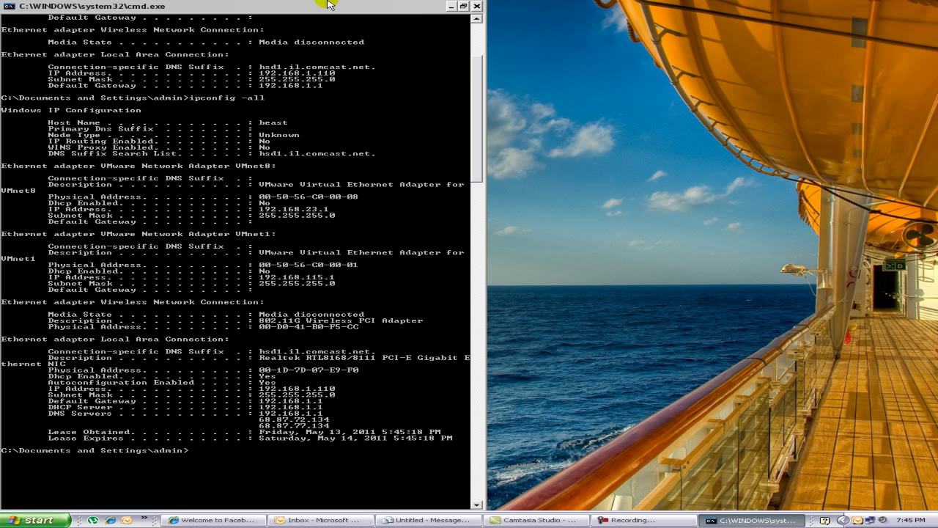
pyautogui.click(477, 6)
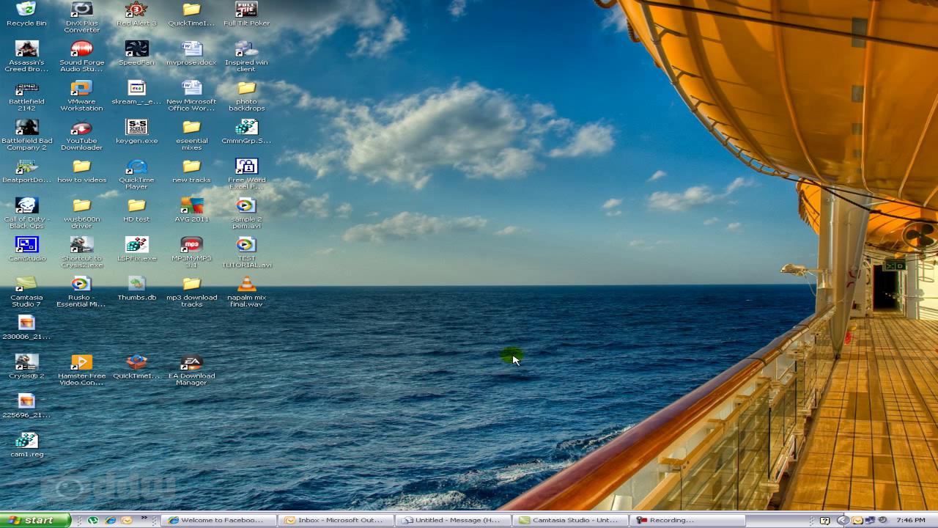
# Switch to Internet Explorer, search Google for "whats my ip", view the public IP address on whatsmyip.org, and show the desktop
pyautogui.click(110, 520)
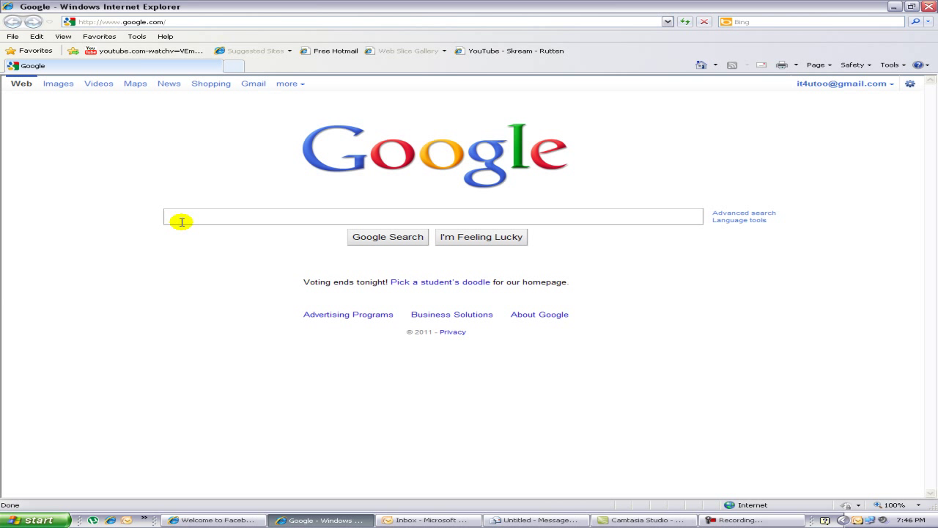
pyautogui.click(193, 217)
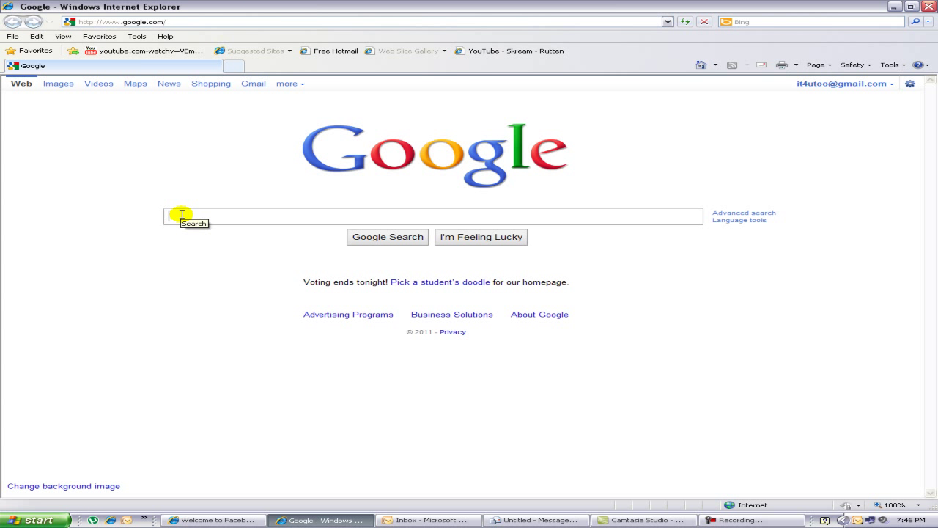
pyautogui.write('what')
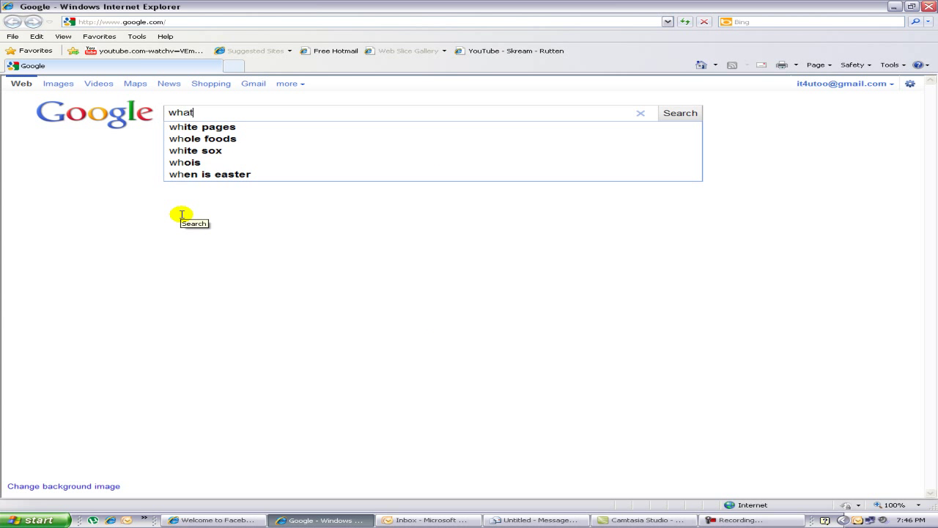
pyautogui.write('s my ip')
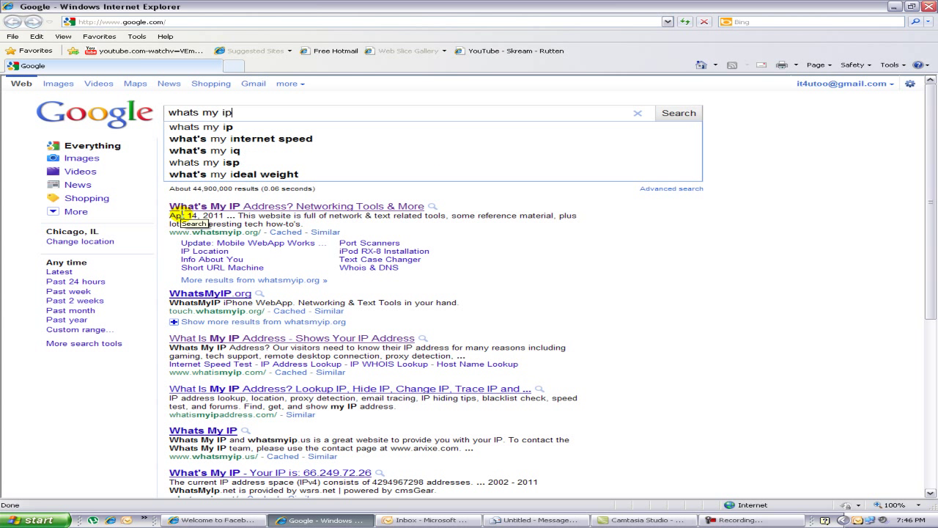
pyautogui.press('Return')
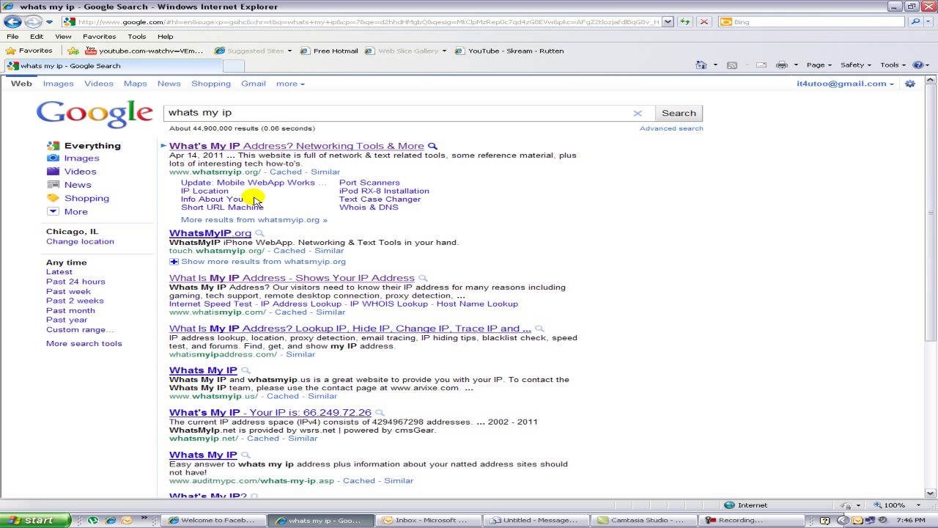
pyautogui.click(238, 147)
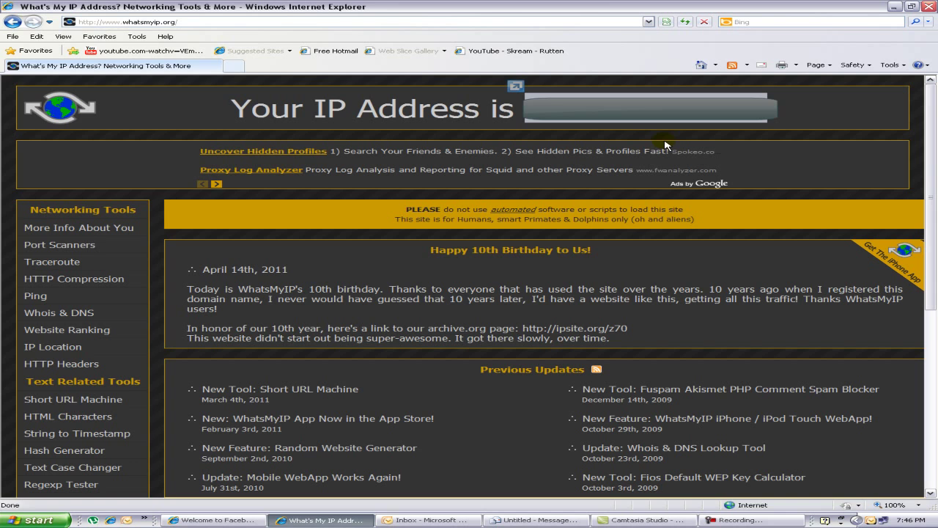
pyautogui.press('super+d')
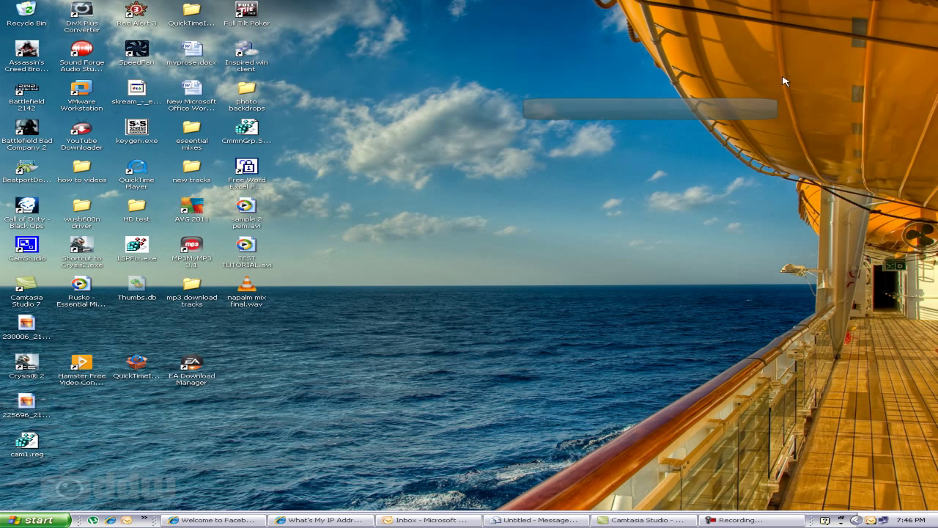